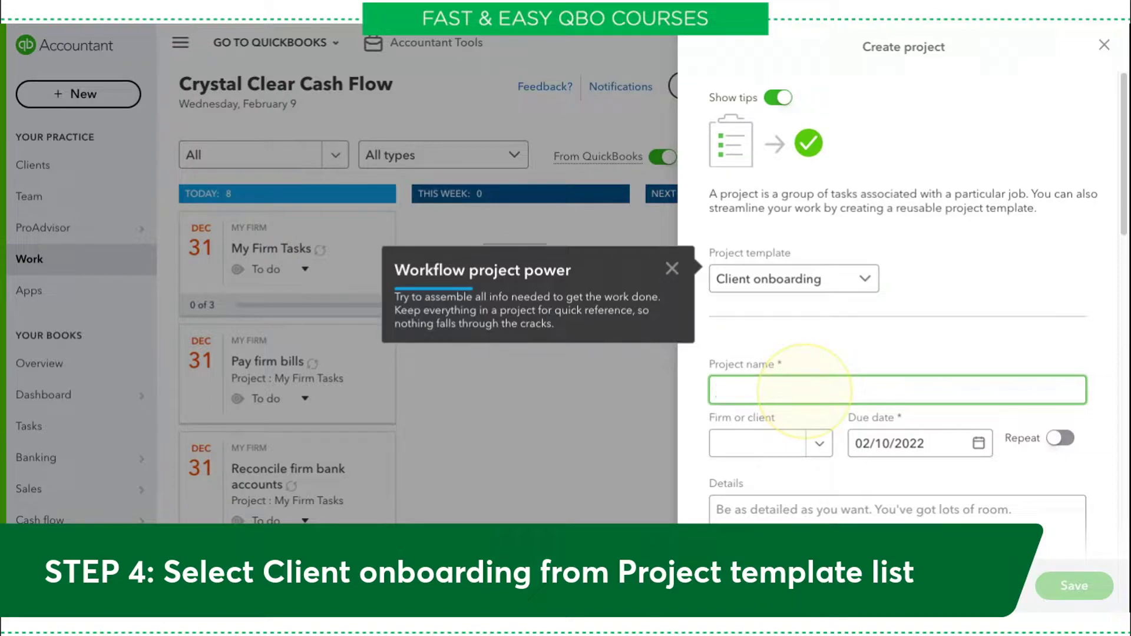
Step: Name the project "Sample Onboarding" and assign it to My firm
click(792, 390)
text(Sample Onboarding)
key(Tab)
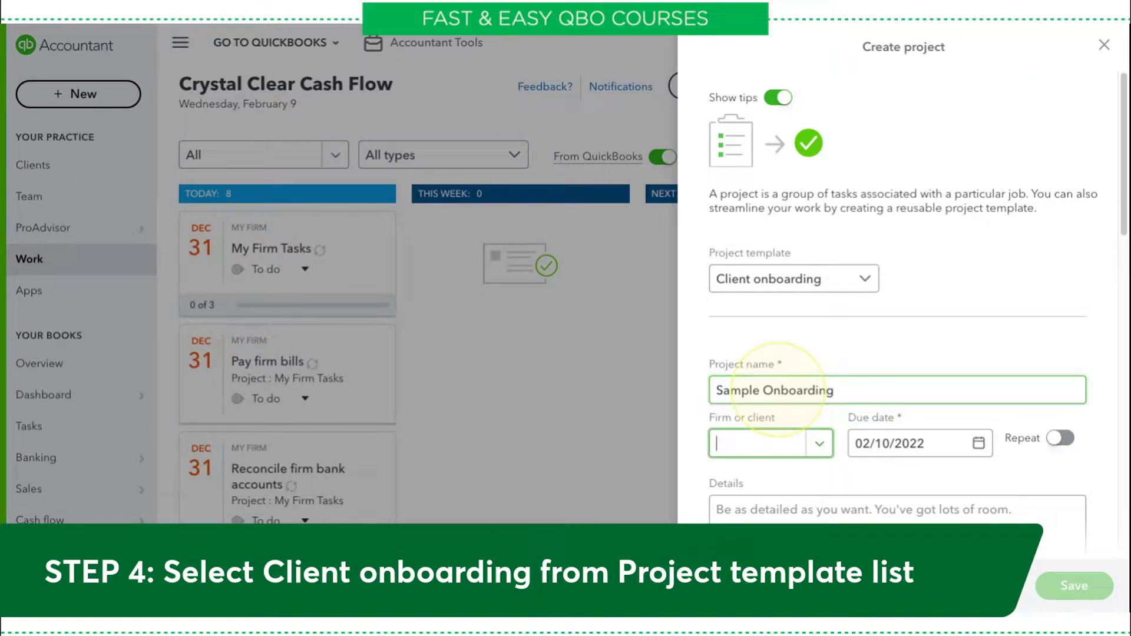
click(816, 445)
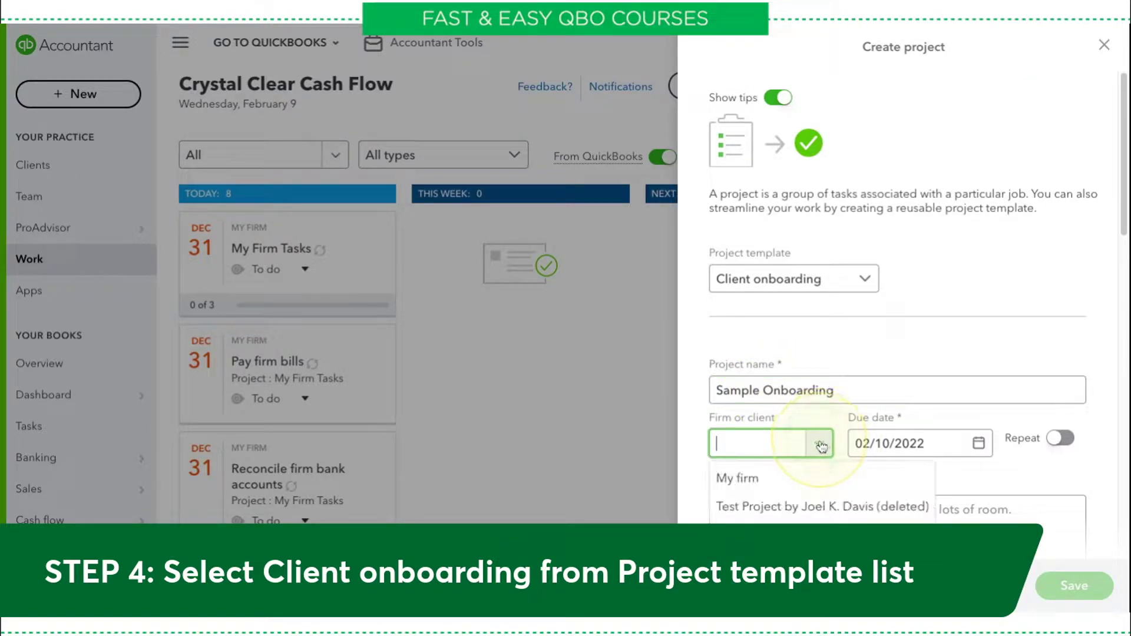
click(759, 478)
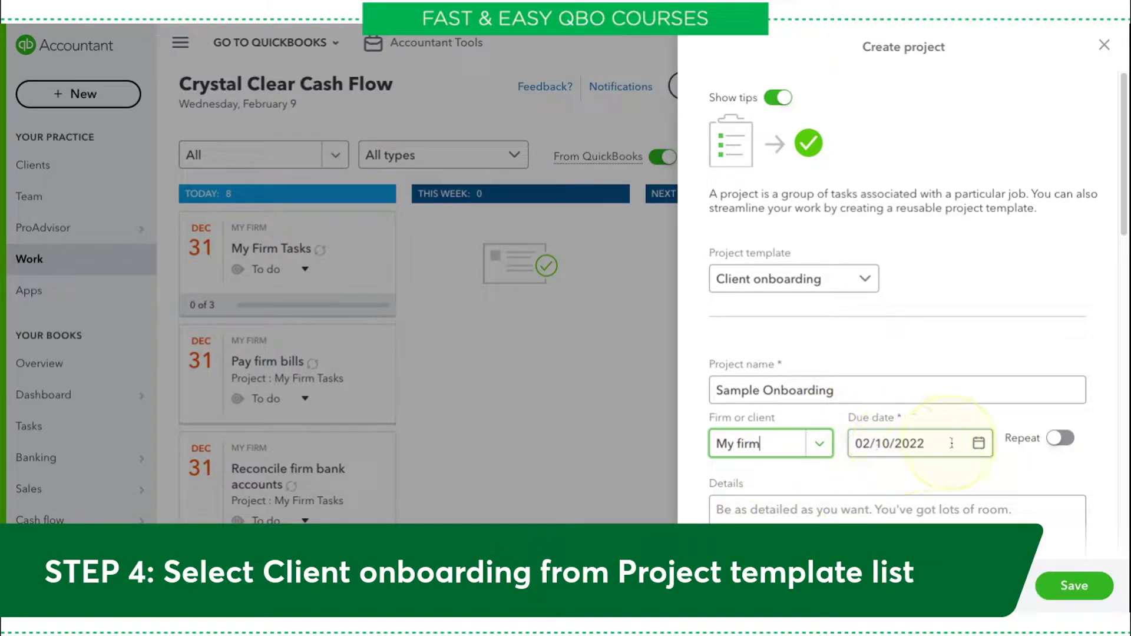
Step: Set the project's due date to 03/01/2022
click(979, 447)
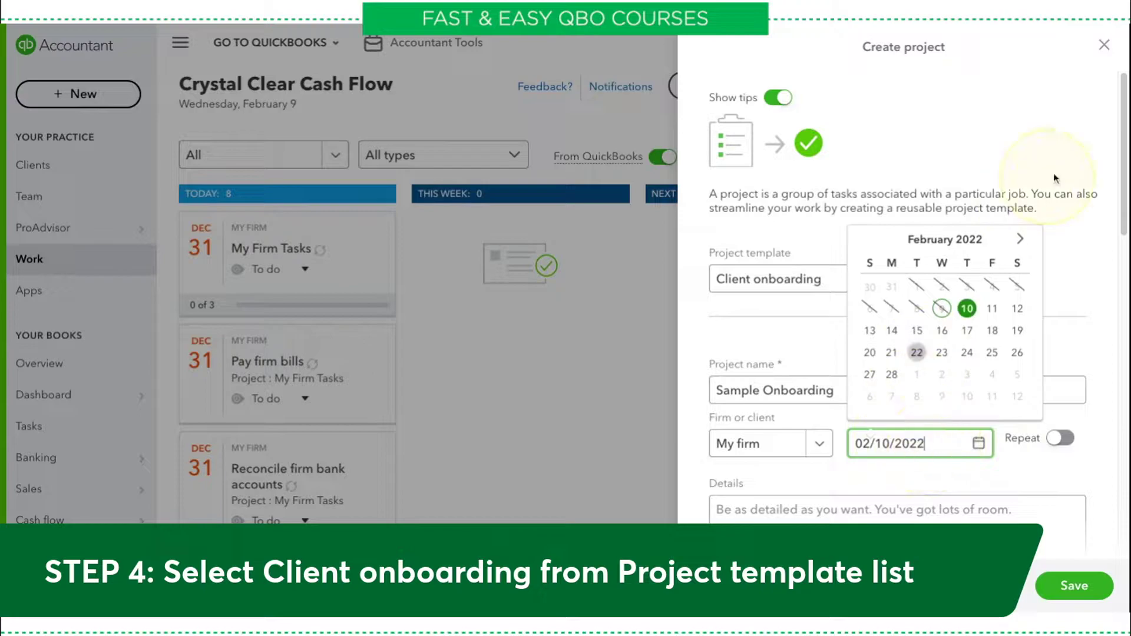
click(1023, 240)
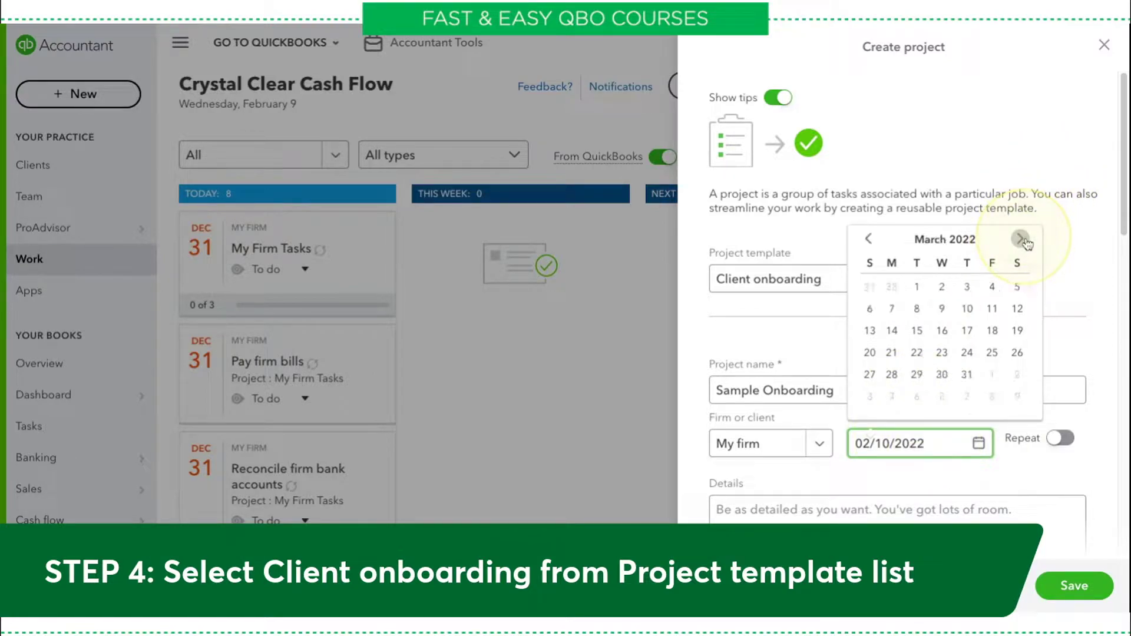
click(917, 288)
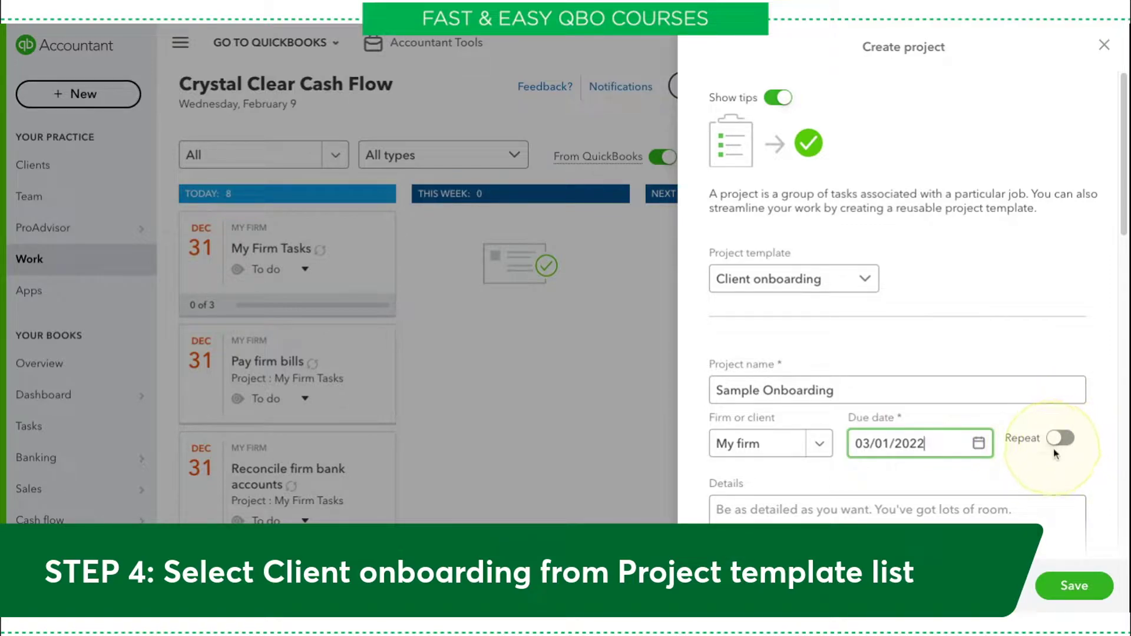
Step: Enter "These are the things I need to remember to do for my client." as the project details
click(901, 491)
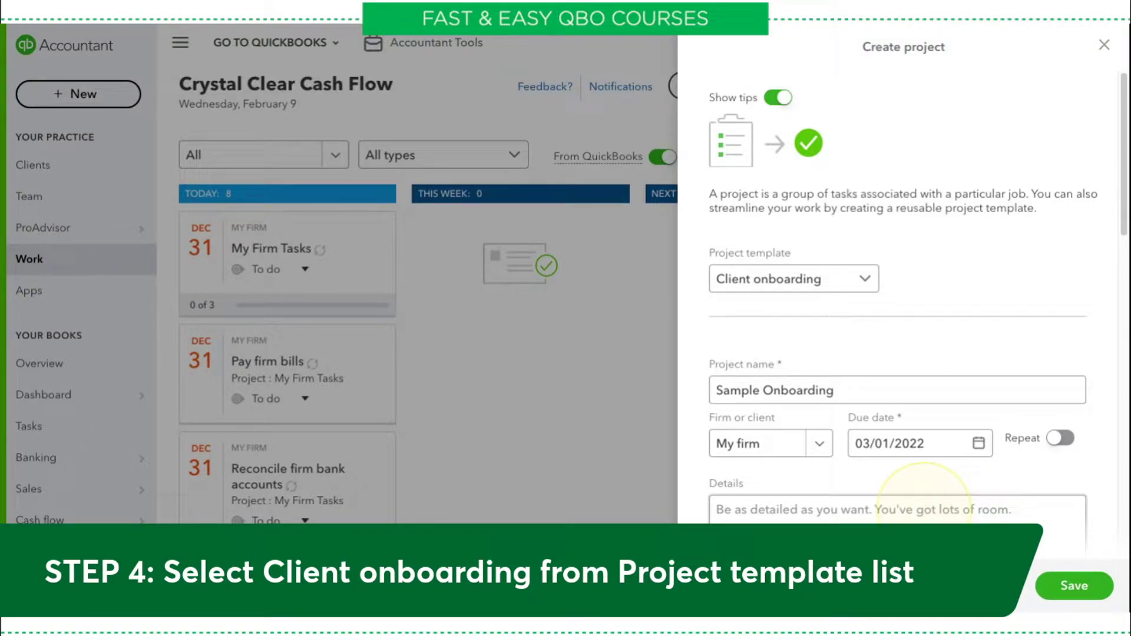
click(923, 508)
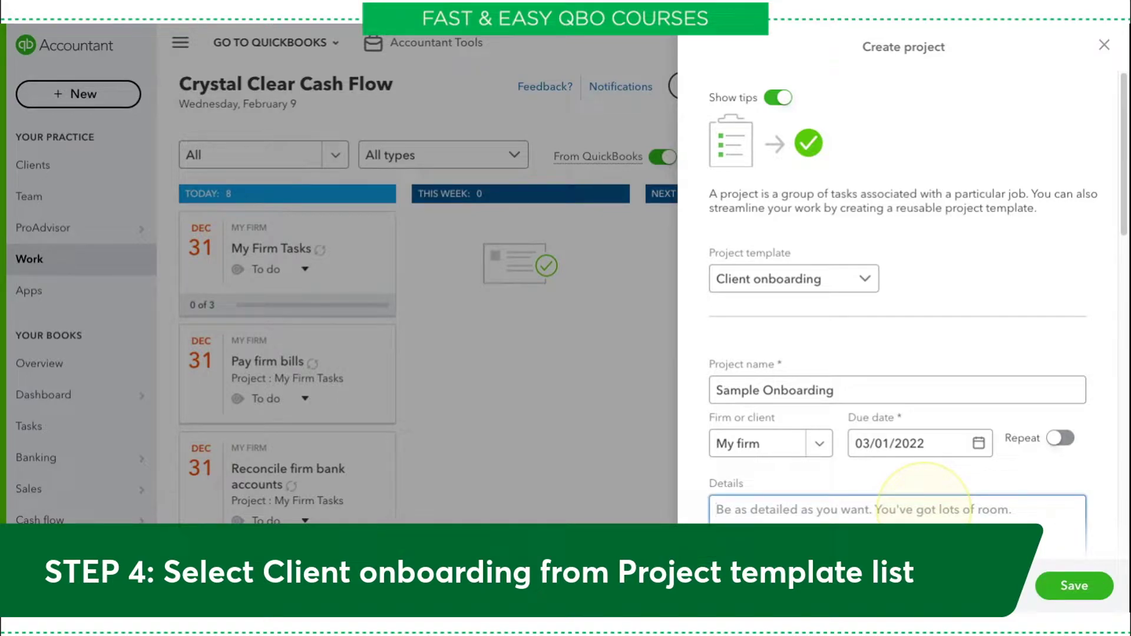
text(These are th)
text(e things t)
text(ha)
key(BackSpace)
key(BackSpace)
key(BackSpace)
text(I need to revi)
key(BackSpace)
key(BackSpace)
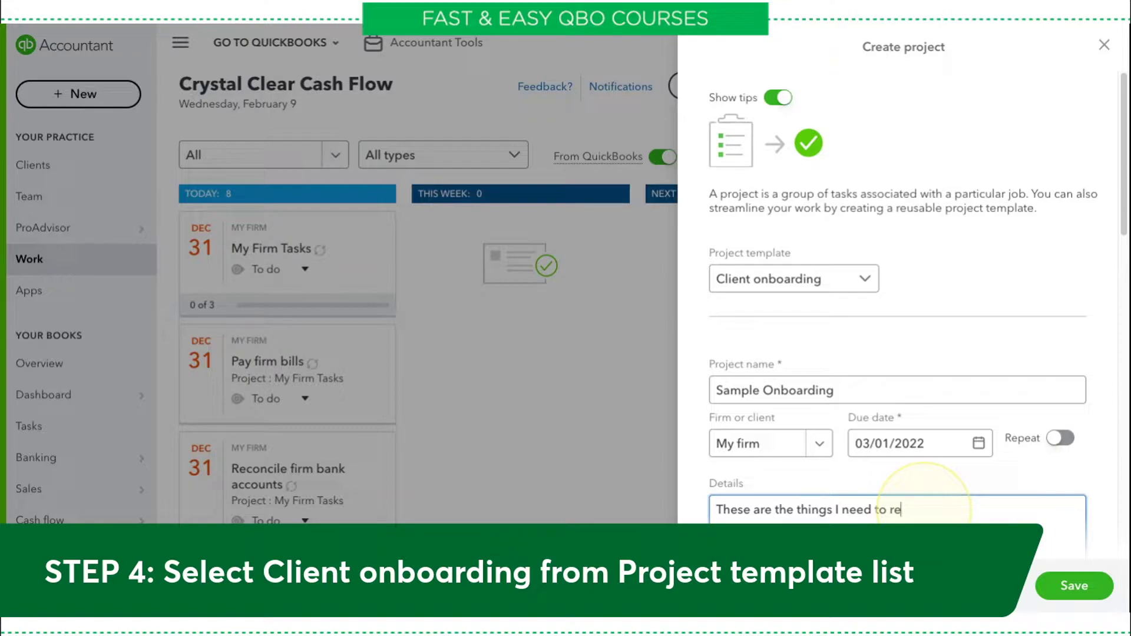
text(member to do for)
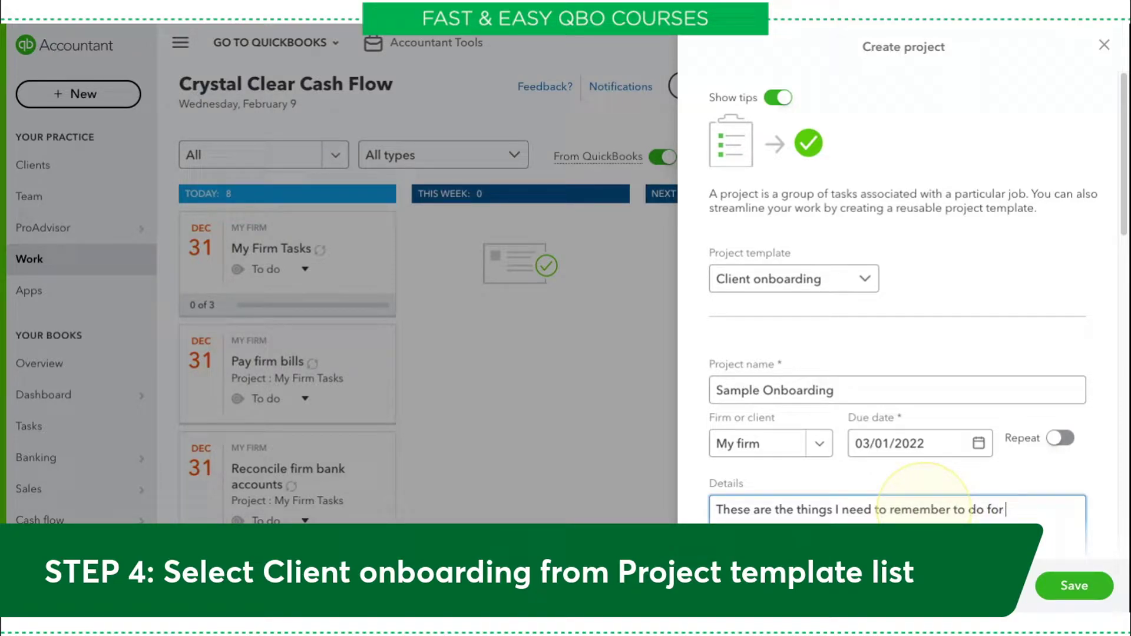
text( my client.)
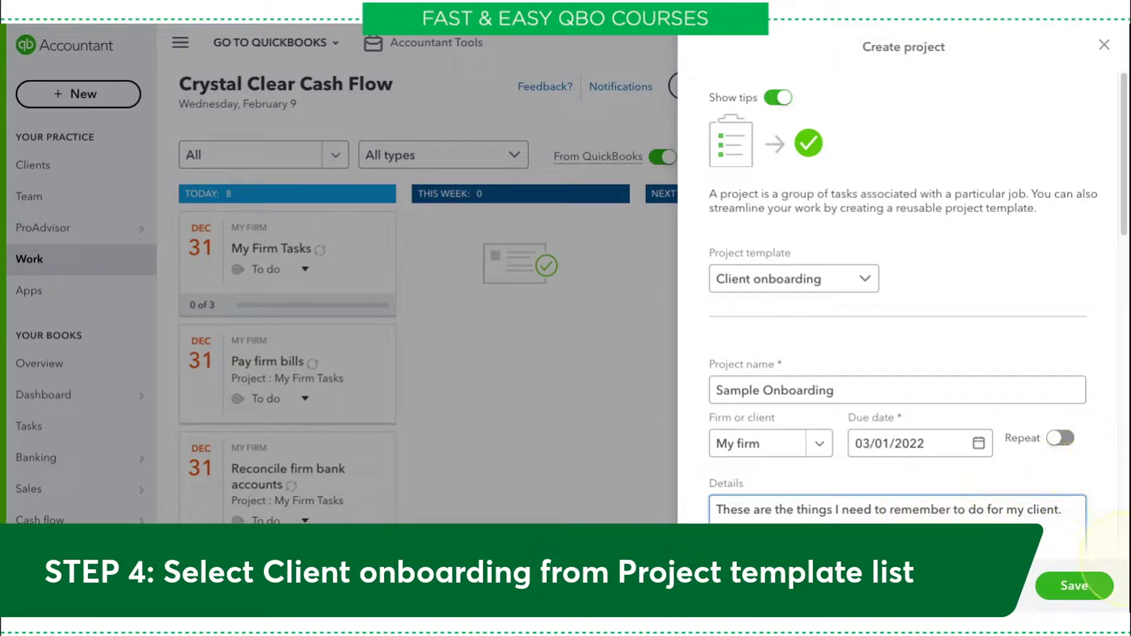
Step: Review the tasks that the Client onboarding template adds to the project
scroll(1116, 129, down, 6)
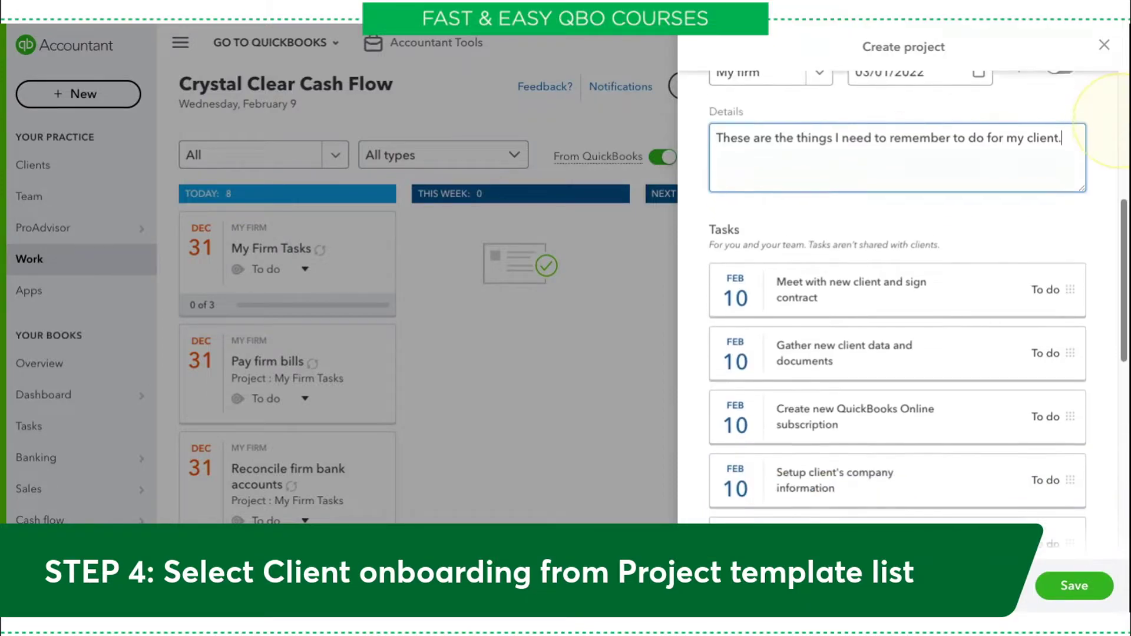
scroll(1114, 129, down, 3)
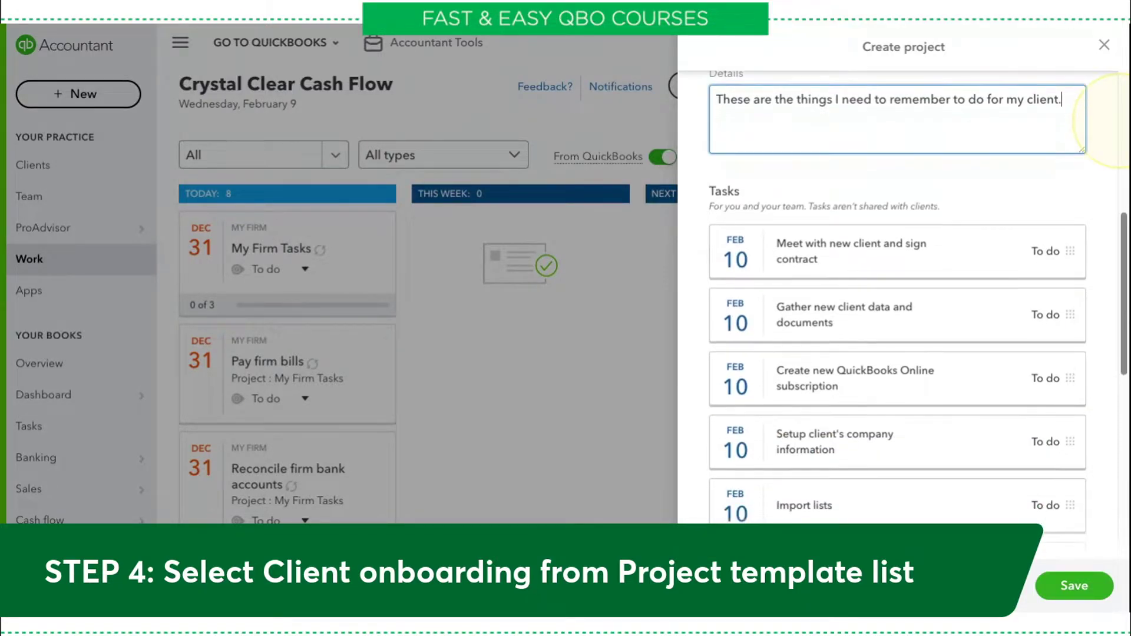
scroll(1114, 124, down, 7)
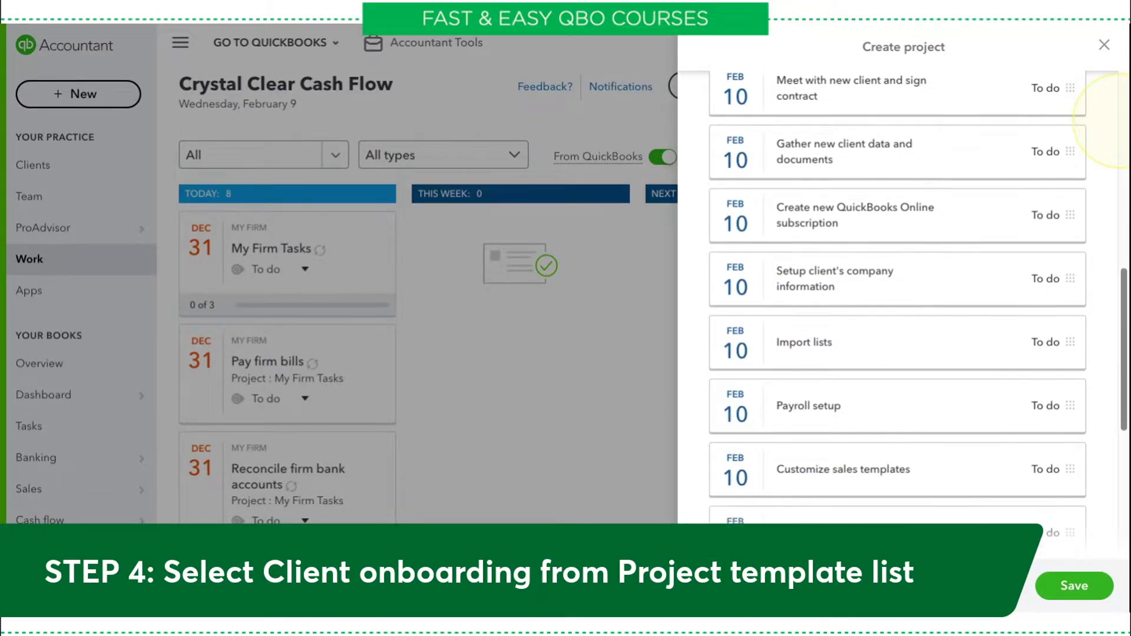
scroll(1114, 124, up, 12)
scroll(1114, 124, down, 6)
scroll(1114, 124, down, 4)
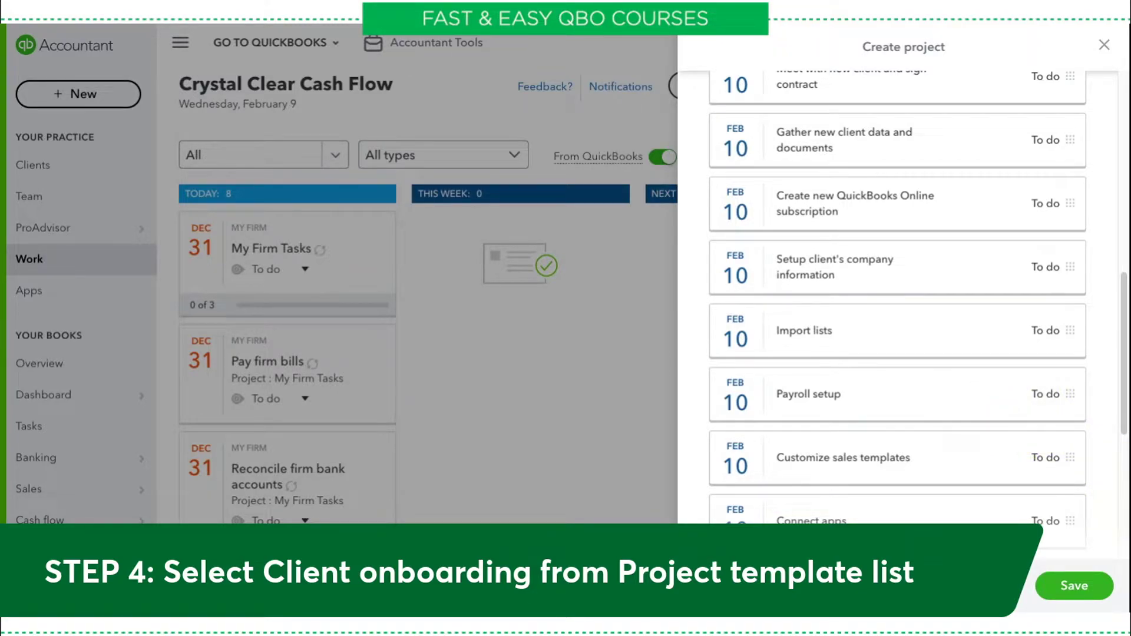
key(Escape)
click(628, 343)
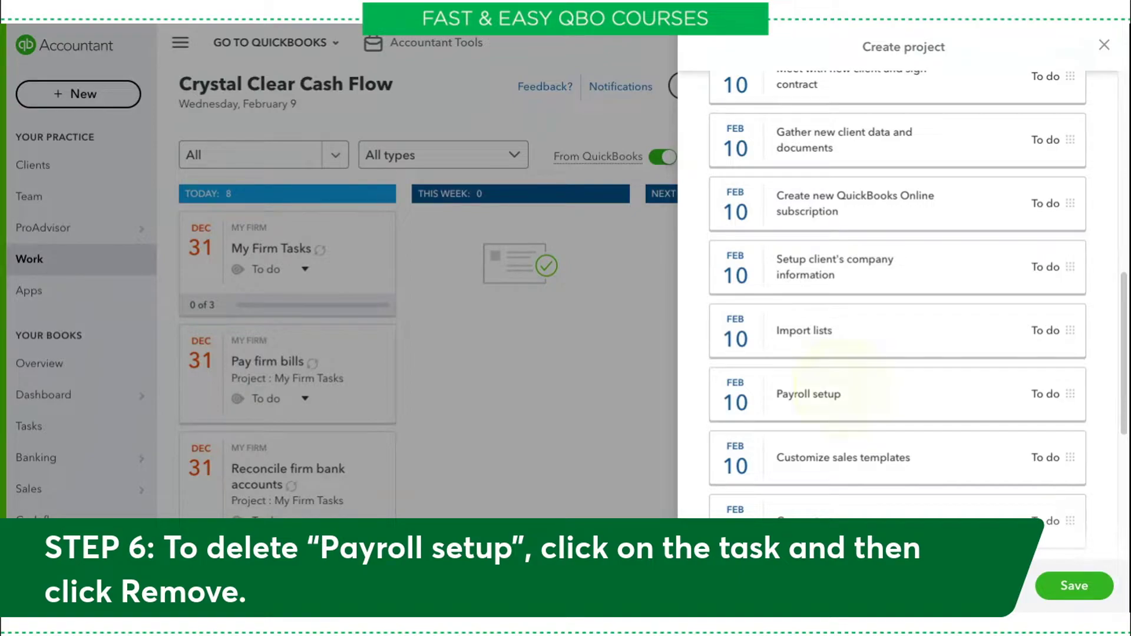
Step: Remove the Payroll setup task from the project and confirm its removal
click(822, 396)
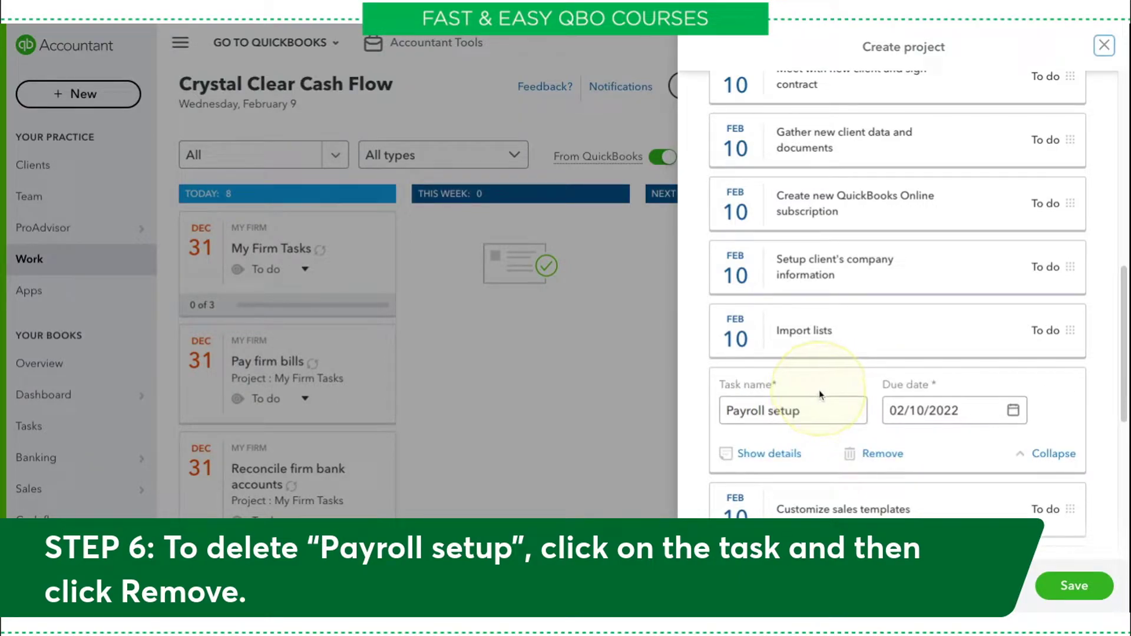
click(881, 455)
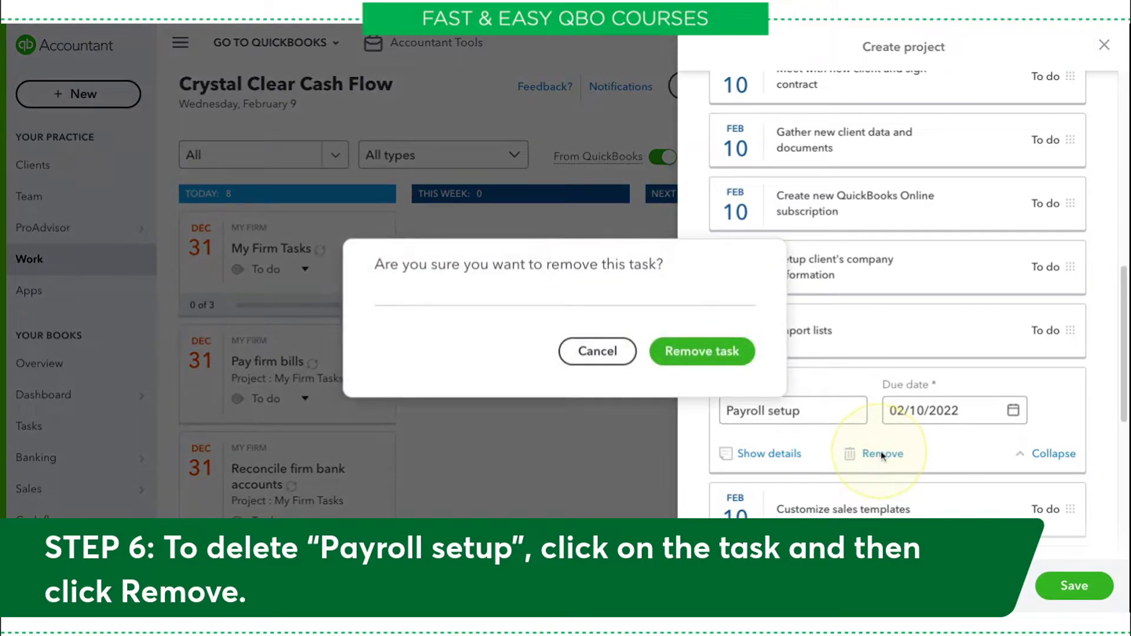
click(718, 352)
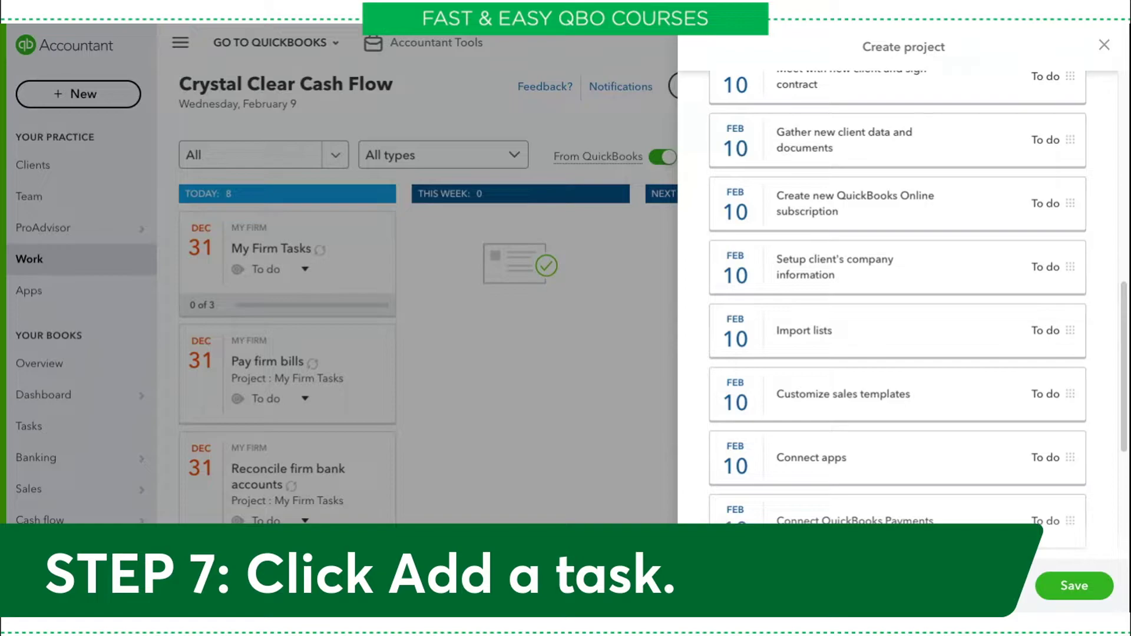
Step: Add a task named "Schedule follow up meeting" at the end of the project's task list
scroll(1125, 329, down, 5)
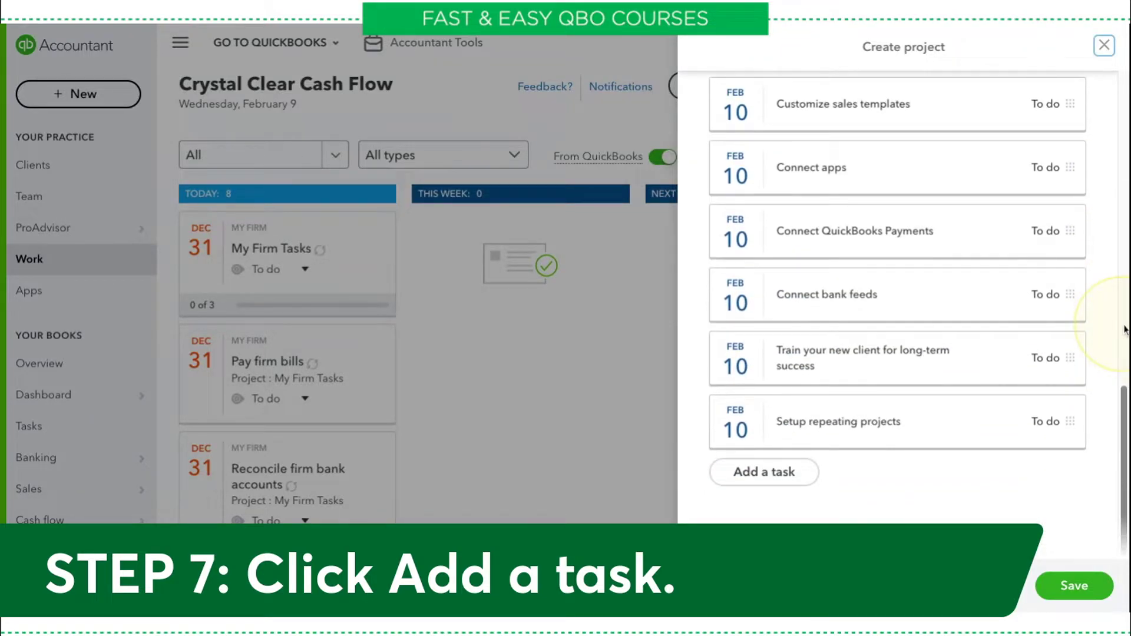
click(772, 474)
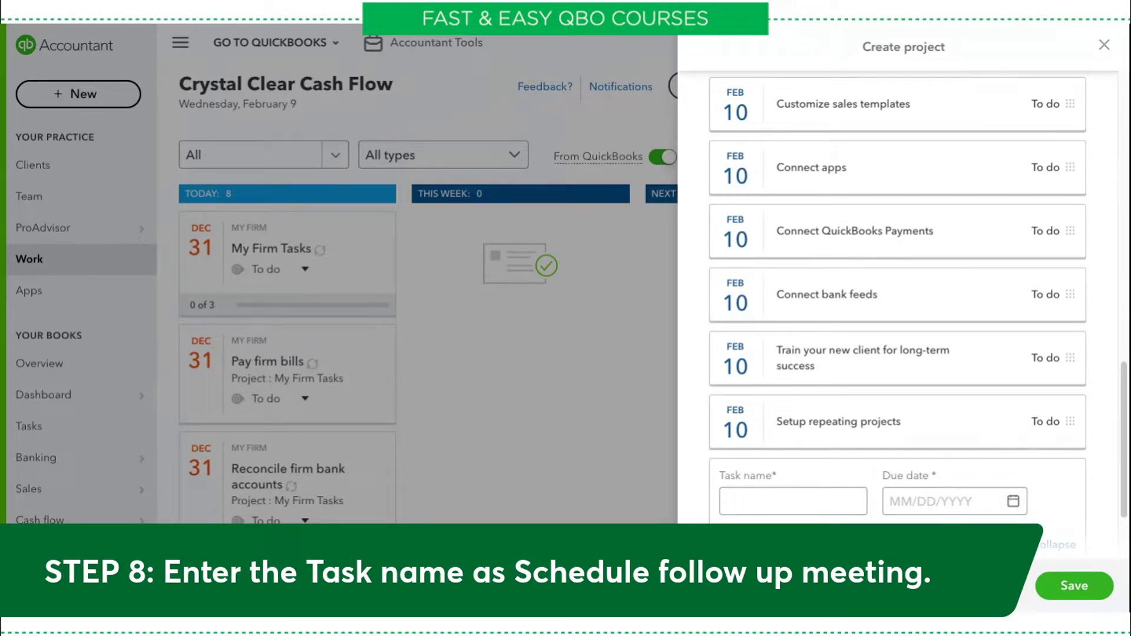
click(772, 501)
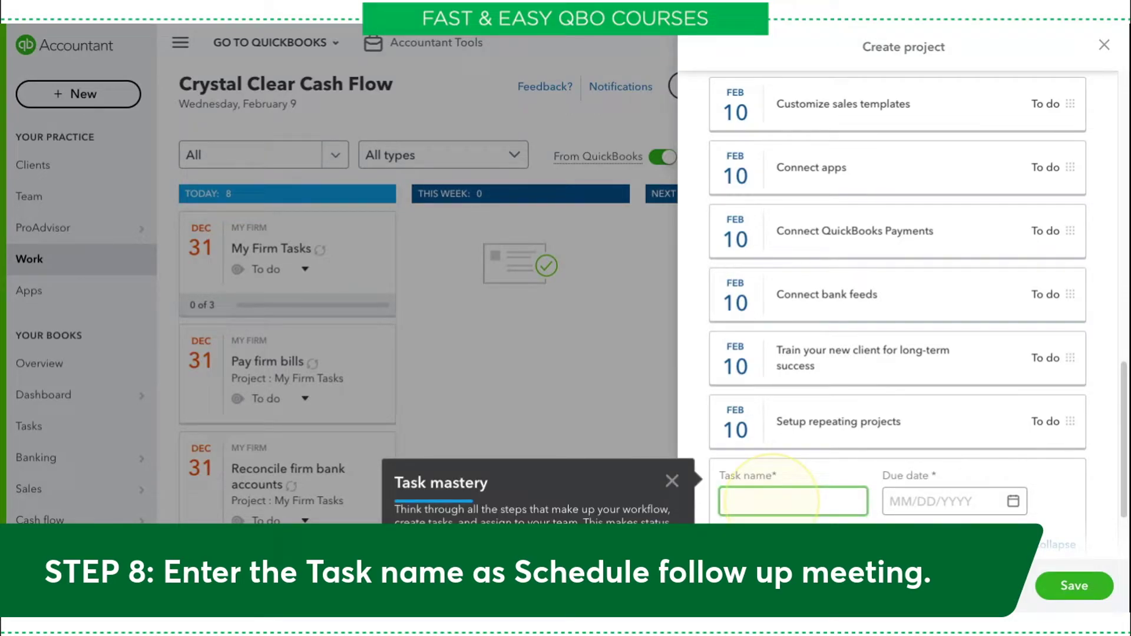
click(671, 481)
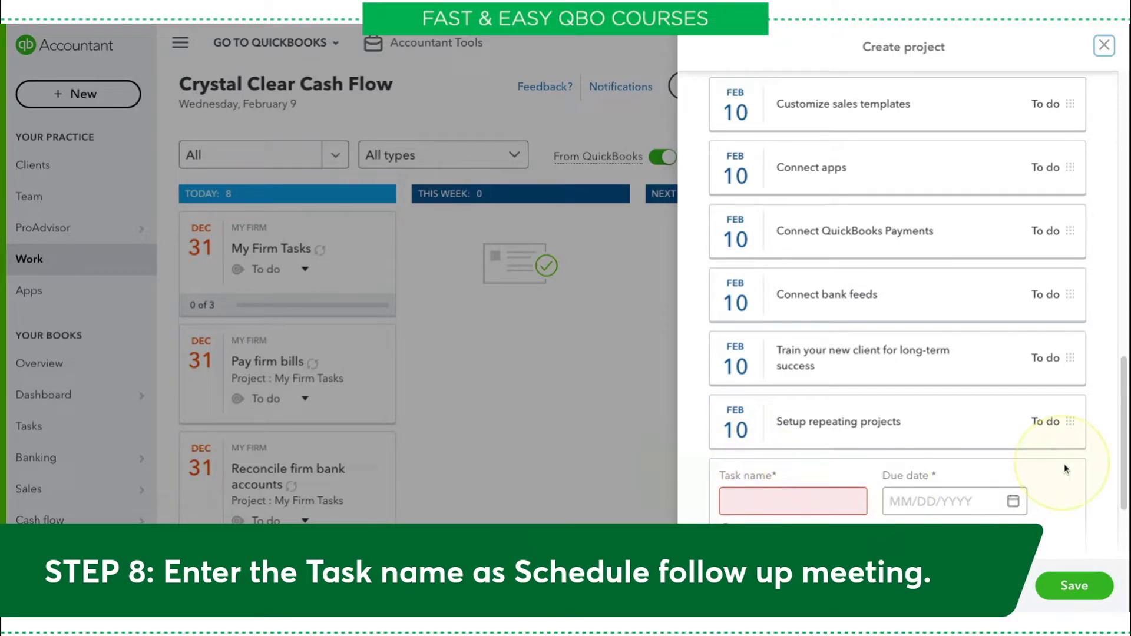
click(795, 502)
text(S)
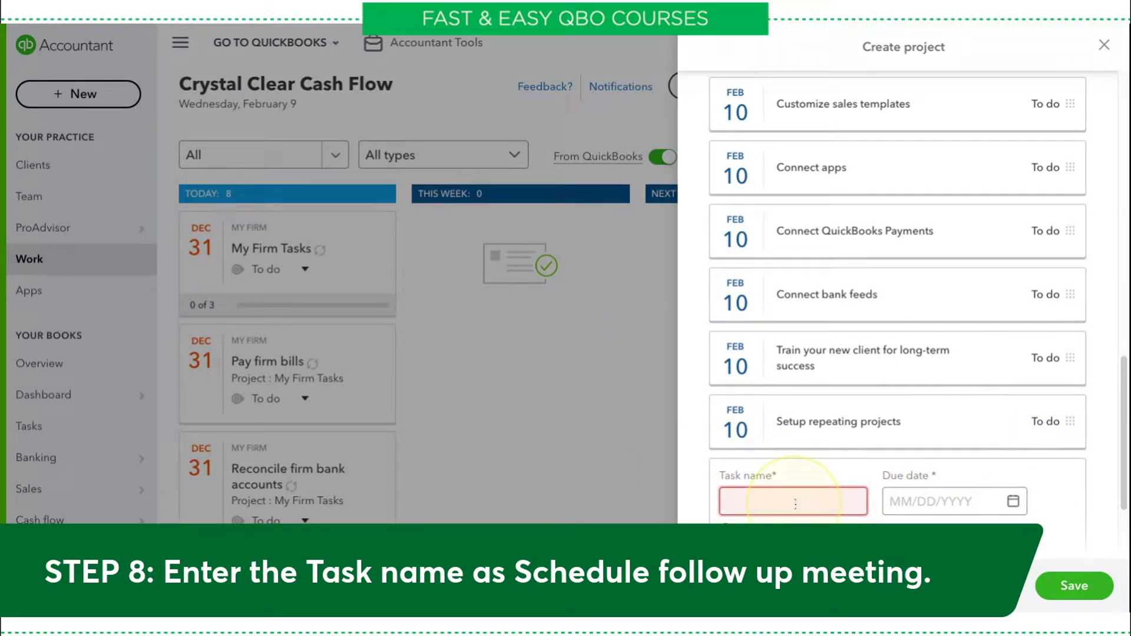
text(ched)
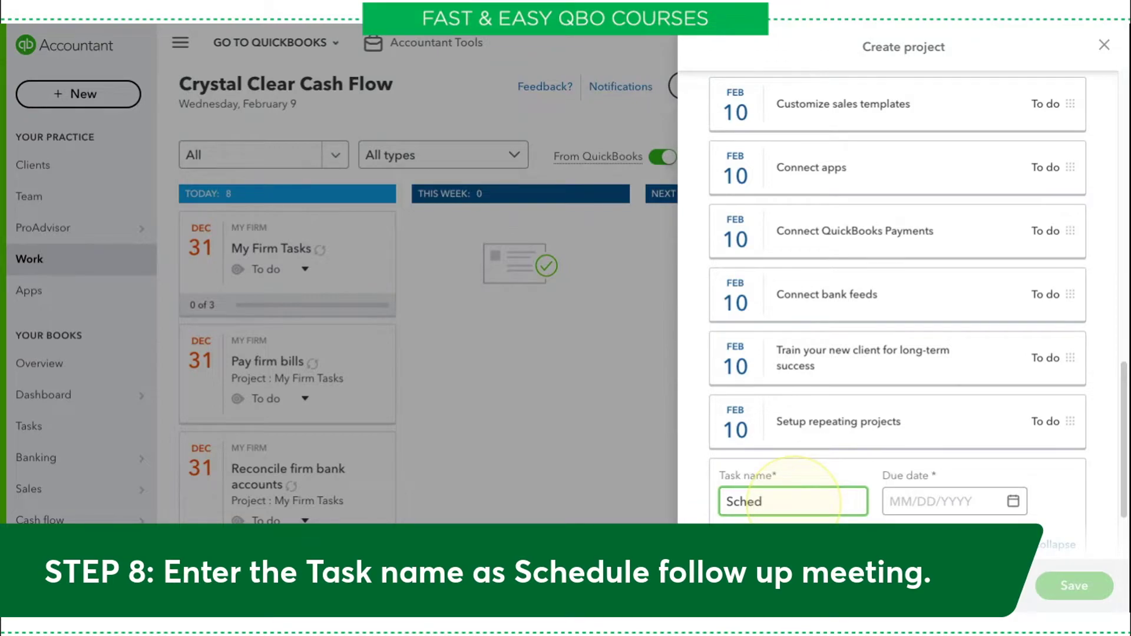
text(ule follow pup m)
key(BackSpace)
key(BackSpace)
key(BackSpace)
key(BackSpace)
key(BackSpace)
text(up meeting)
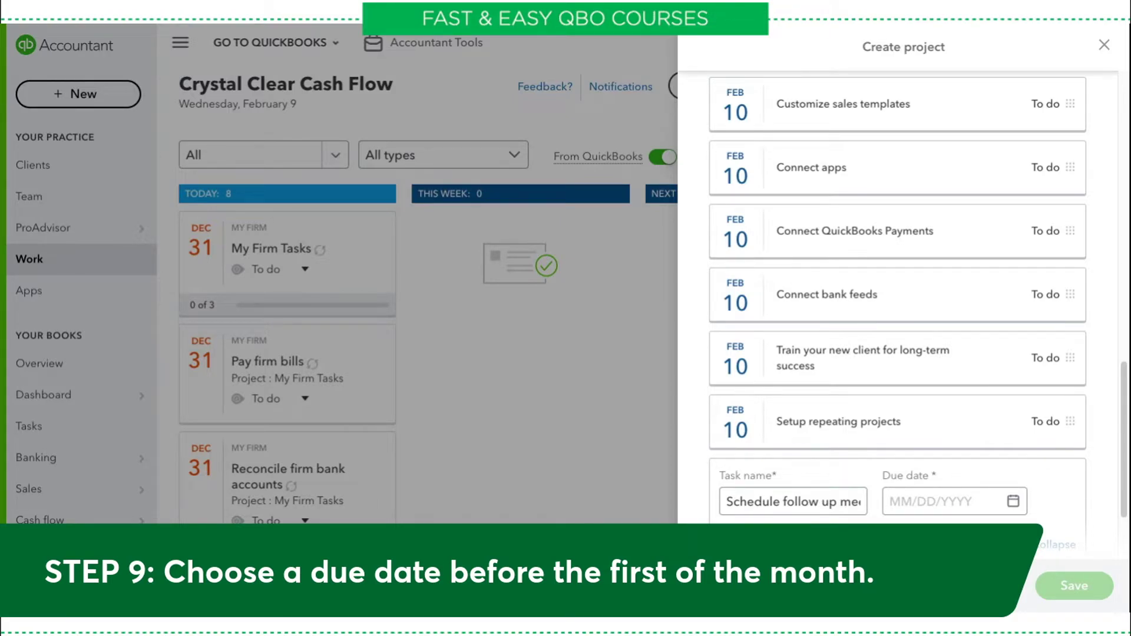
Step: Set the follow-up meeting task's due date to 02/28/2022 and collapse the task
click(943, 500)
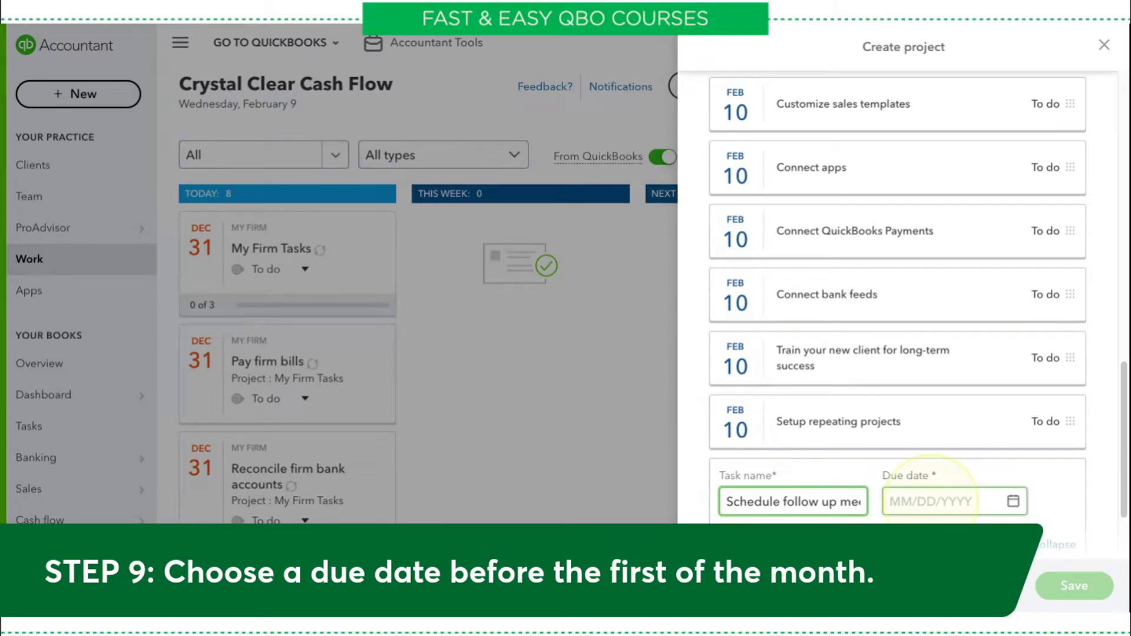
click(1013, 501)
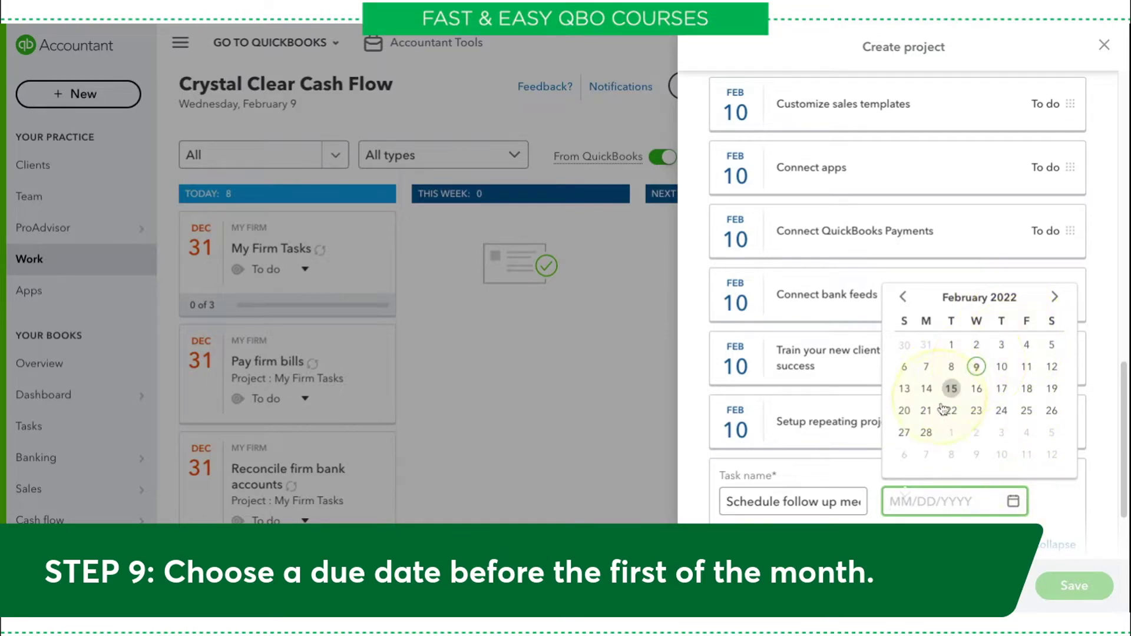
click(926, 433)
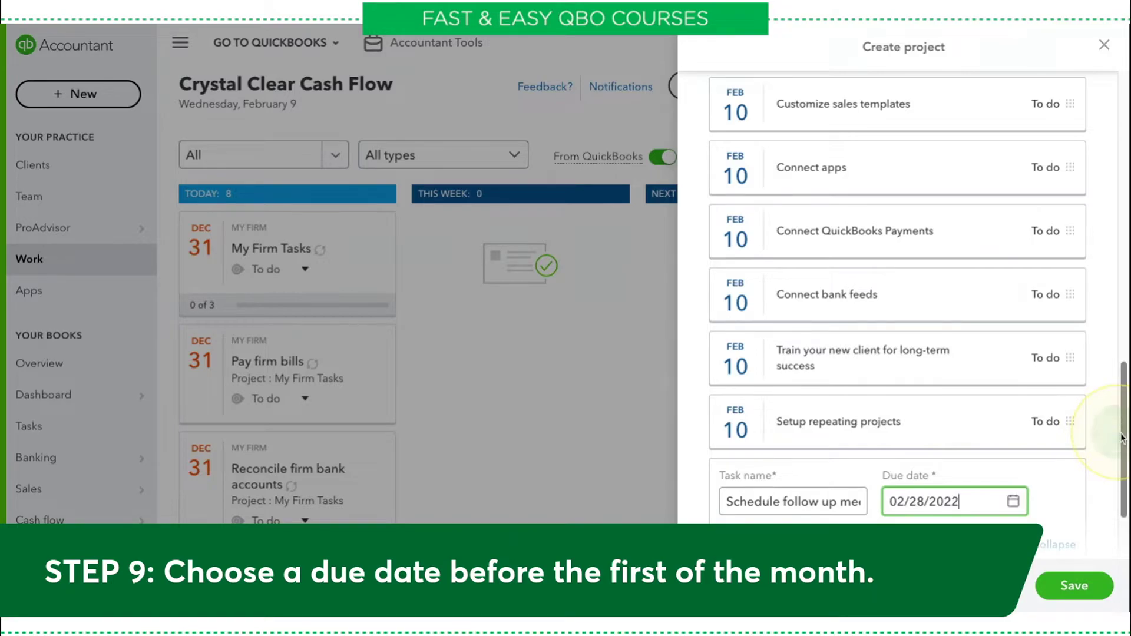
scroll(1096, 436, down, 1)
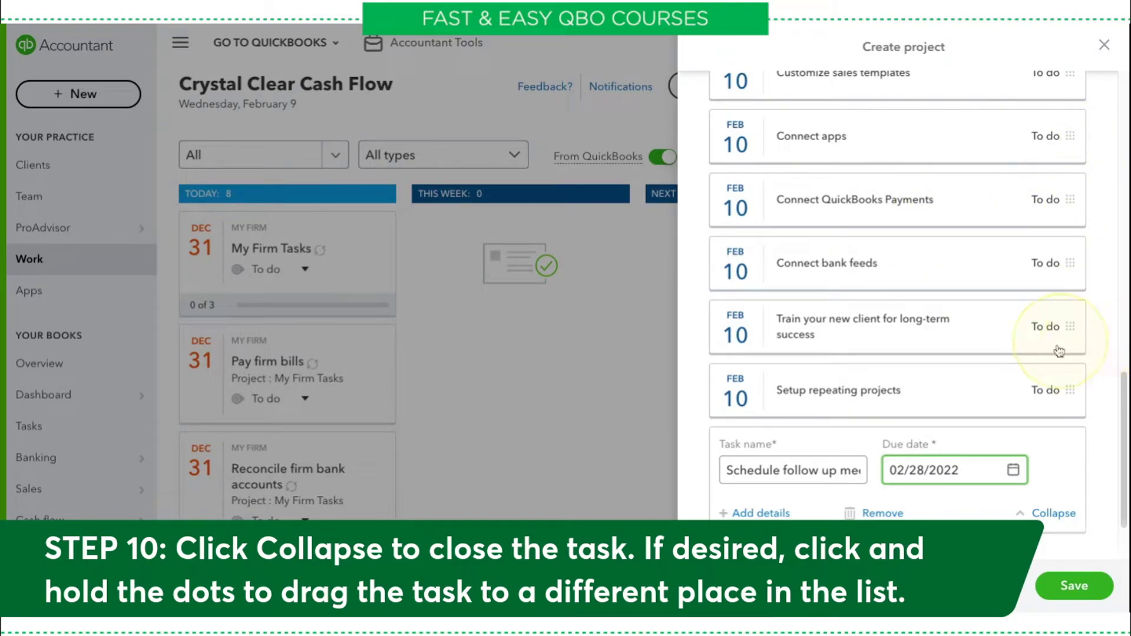
click(1064, 519)
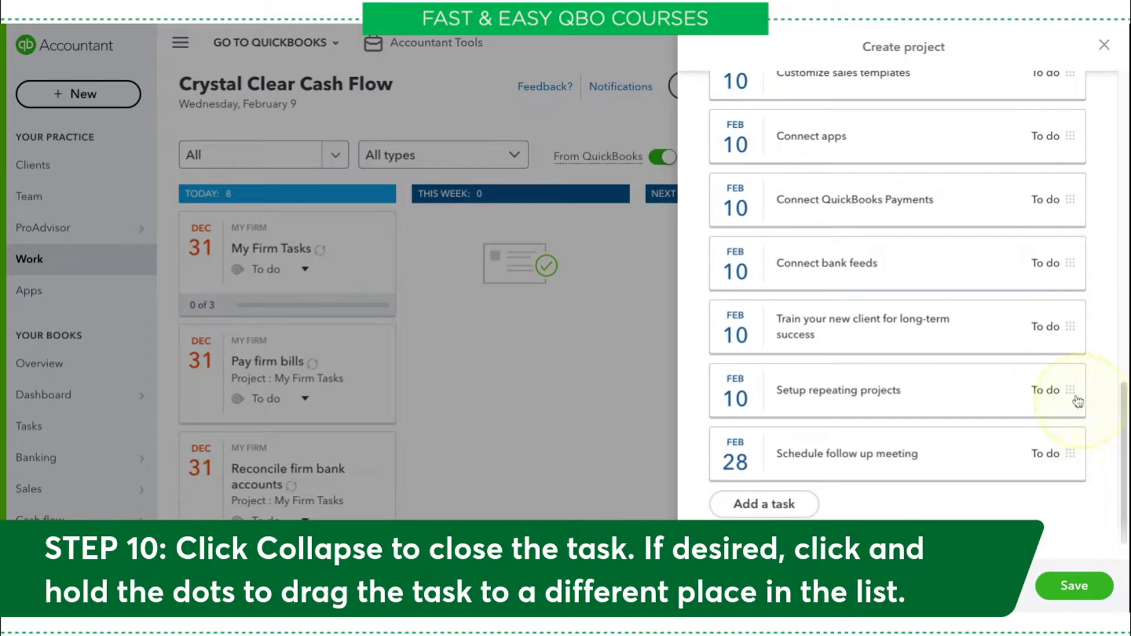
drag(1073, 391, 1070, 377)
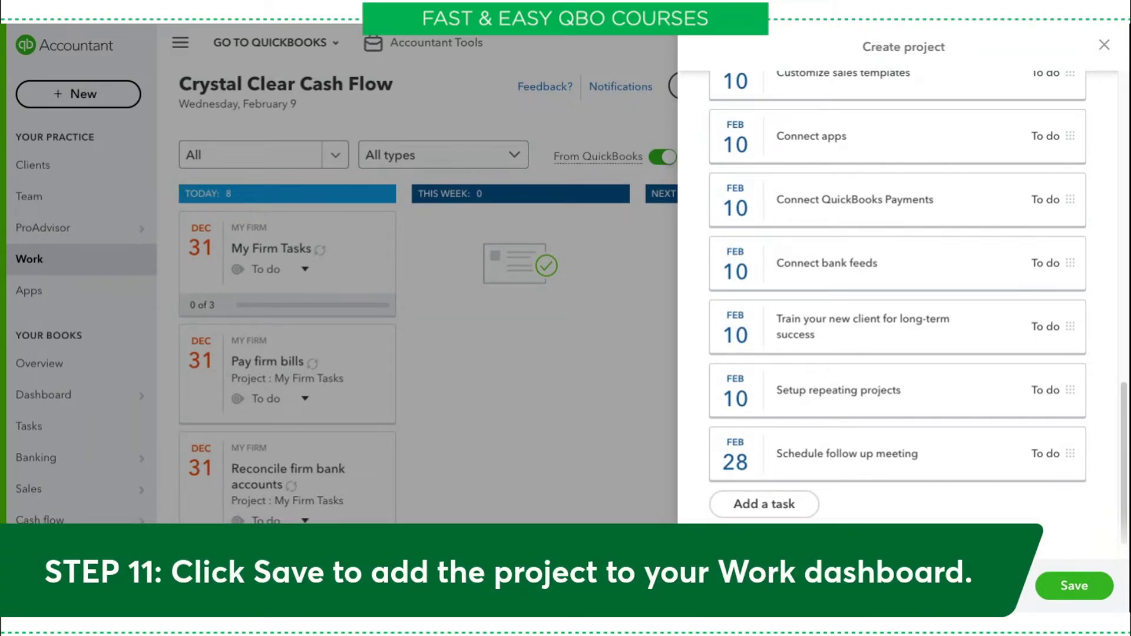
Step: Save the project to the Work dashboard and dismiss the first-project message
click(1073, 585)
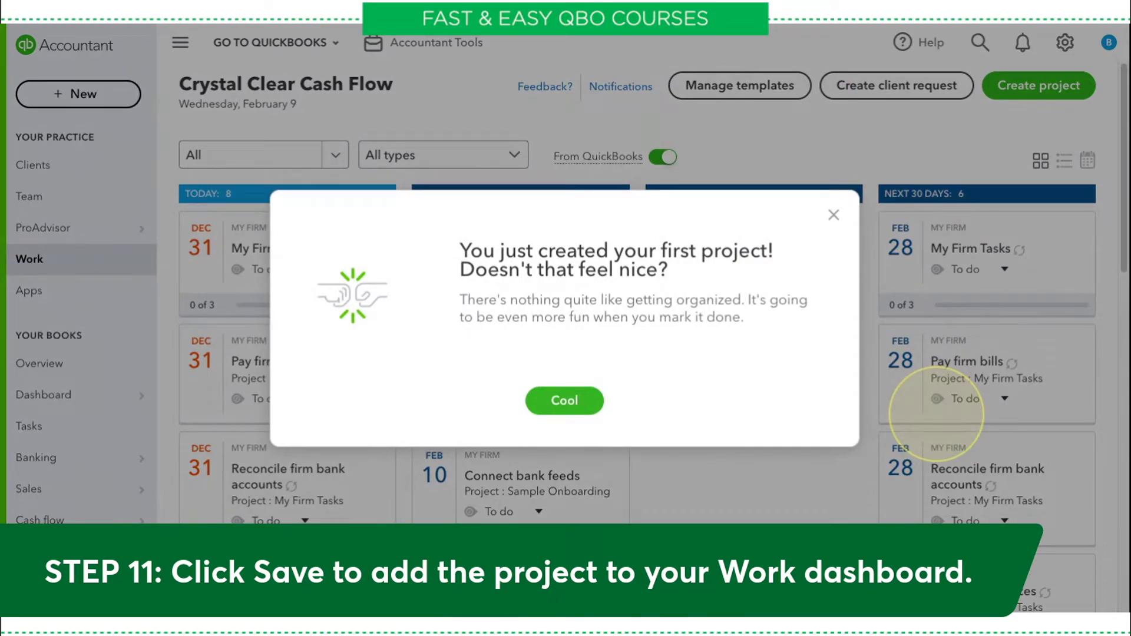
click(566, 396)
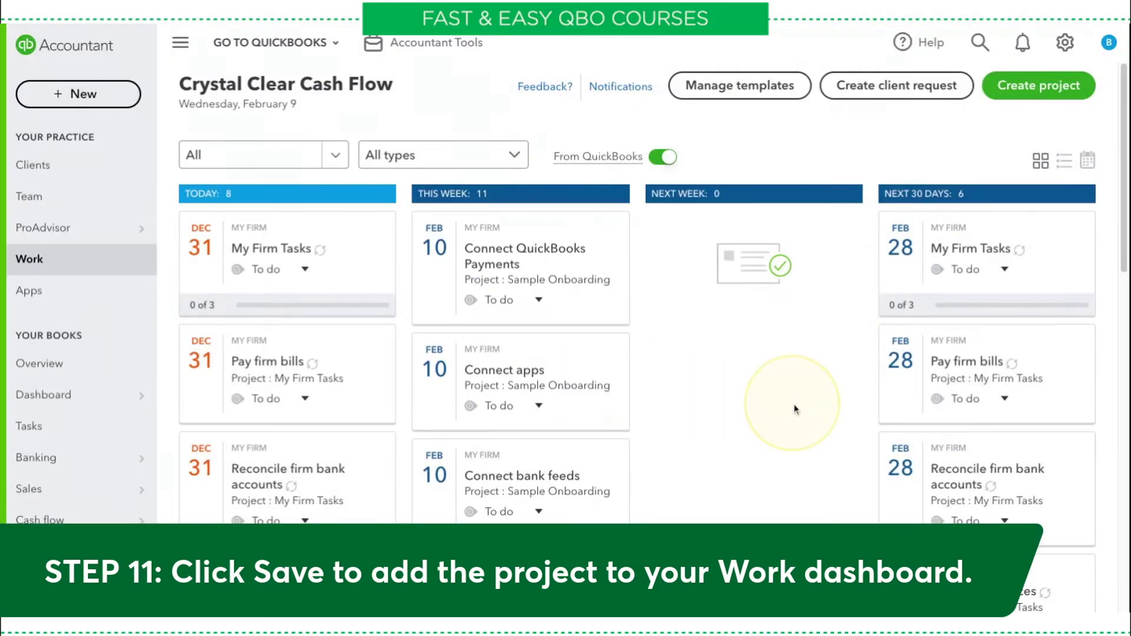